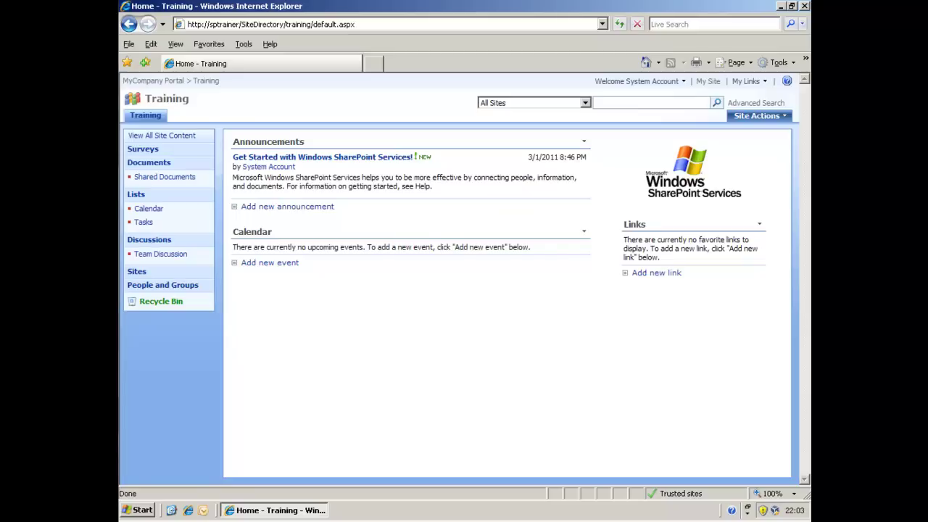
Step: Go from the Training site's Documents list to its Create page
left_click(166, 164)
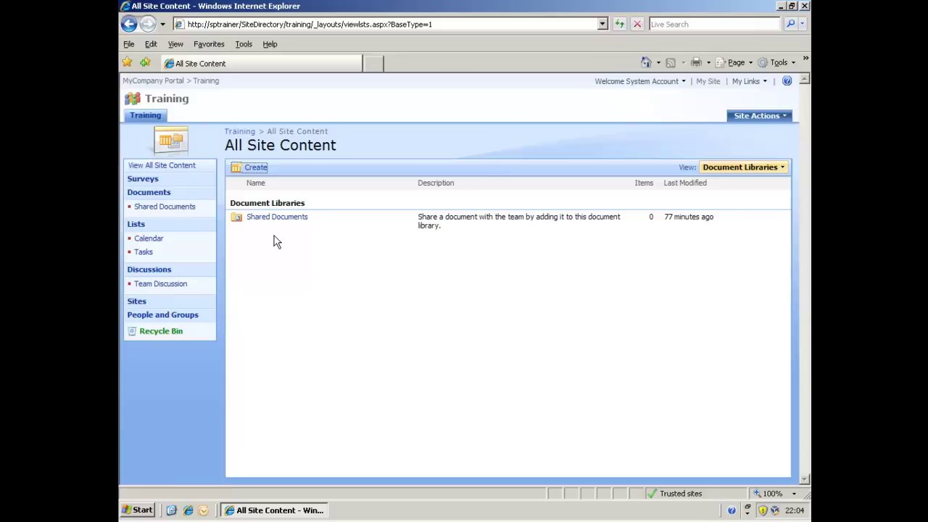
left_click(255, 172)
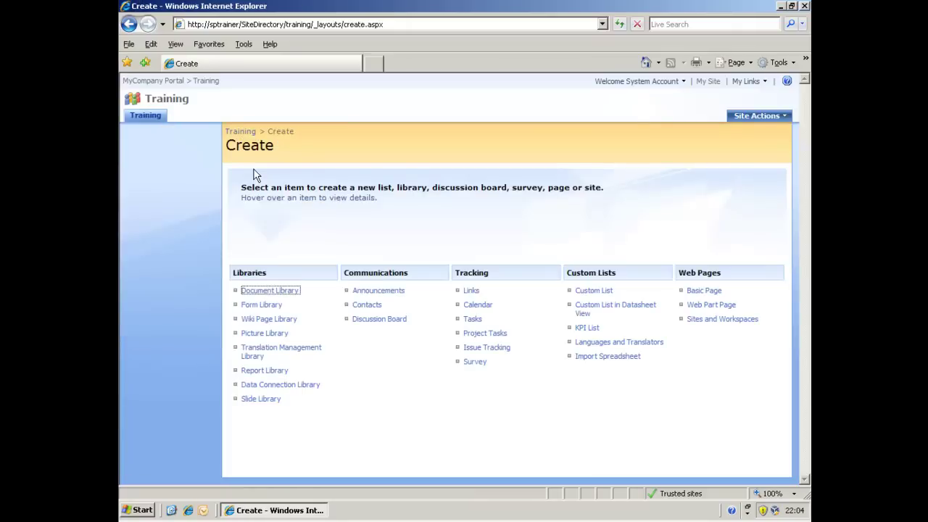
Step: Start a new survey under Tracking and name it 'Update issue'
left_click(477, 362)
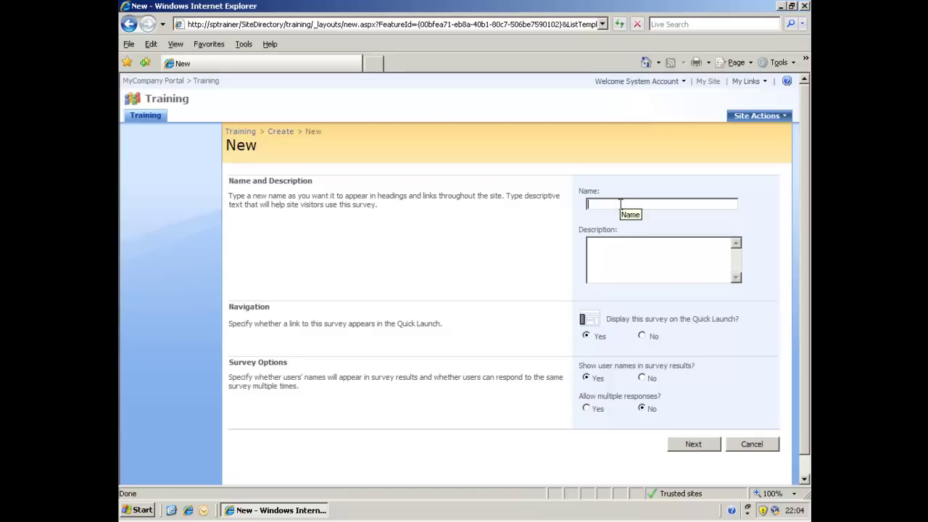
type("Update issue")
left_click_drag(505, 196, 513, 219)
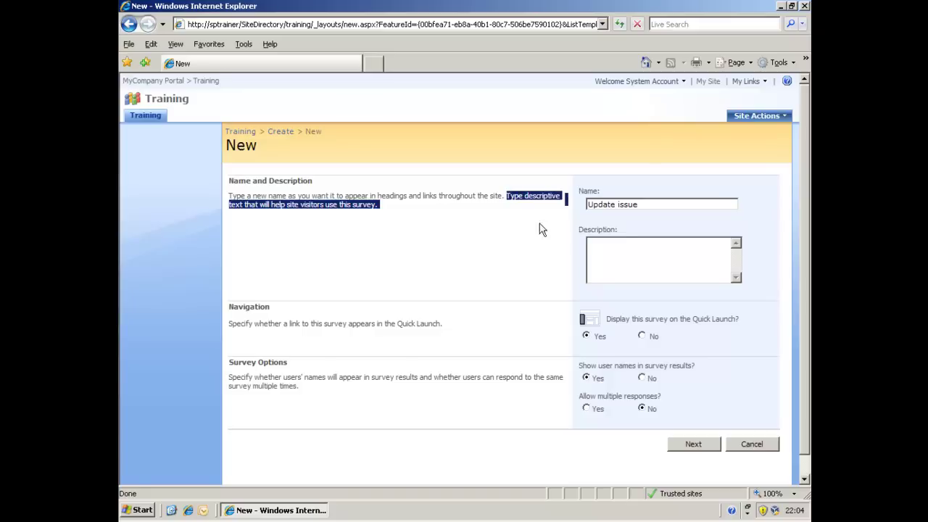
Step: Enter the survey description 'Collecting information on the recent update.'
left_click(616, 244)
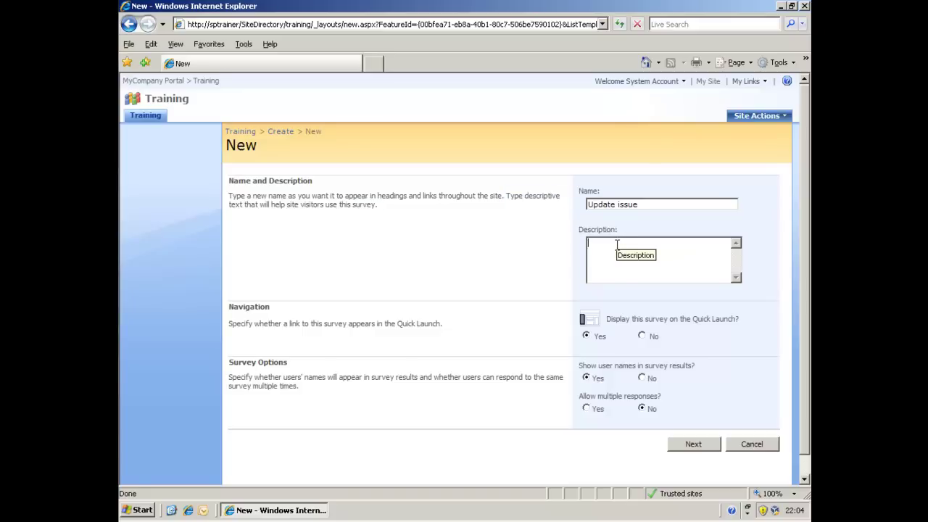
type("Collecti")
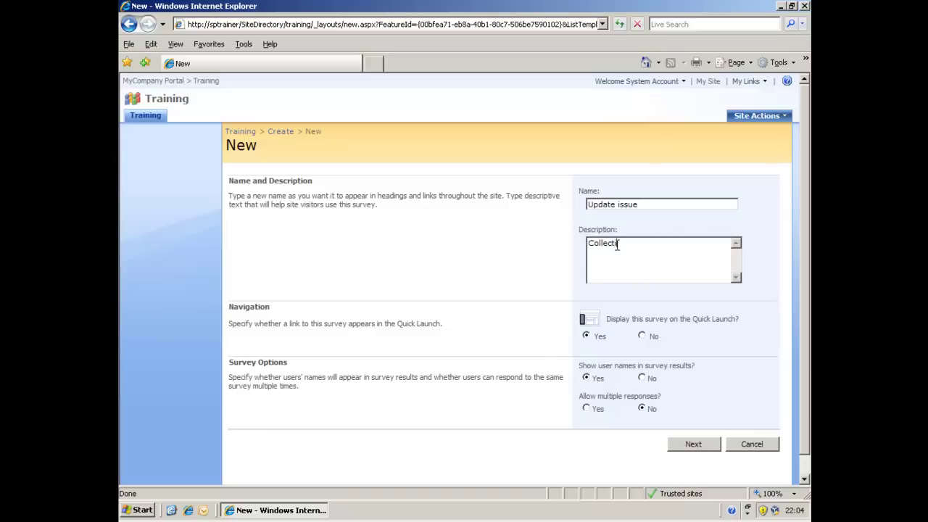
type("ng information on the rece")
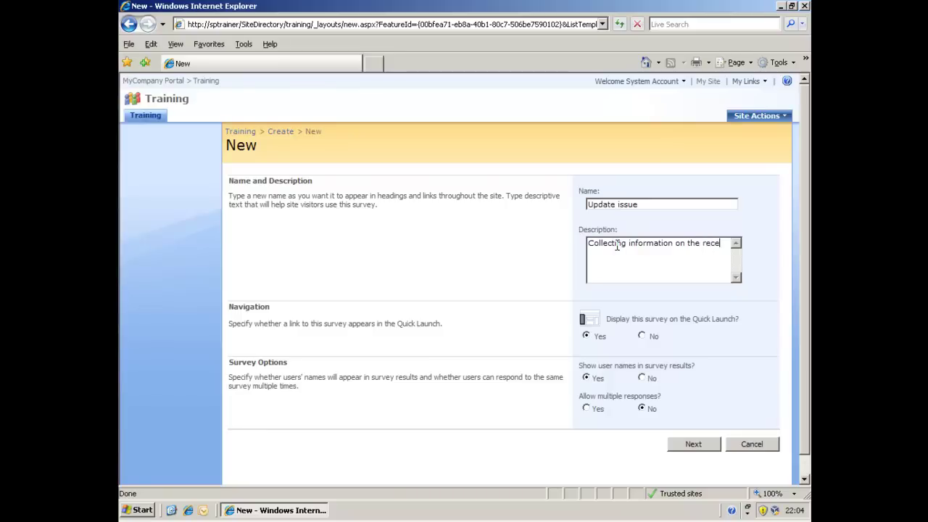
type("nt update.")
Step: Add the Yes/No check box question 'Did you apply the latest update?' with default No
left_click(695, 446)
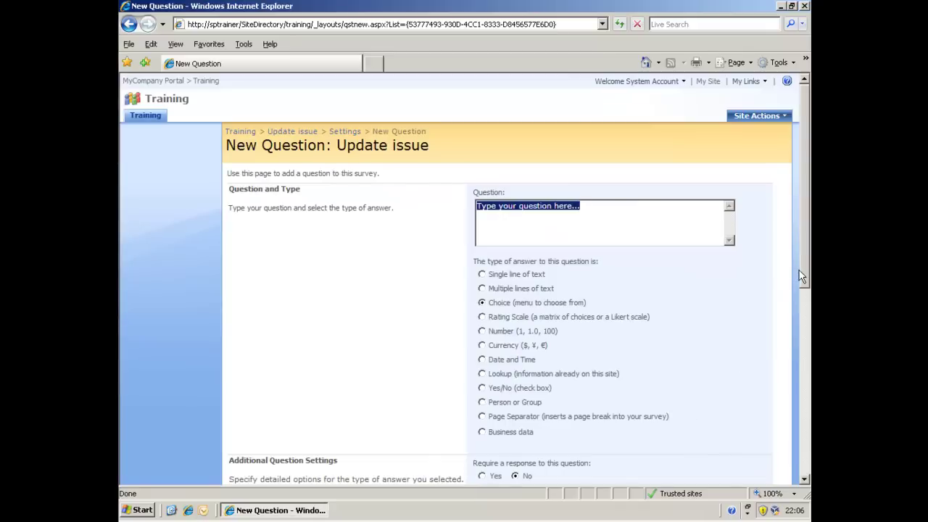
left_click_drag(801, 272, 801, 468)
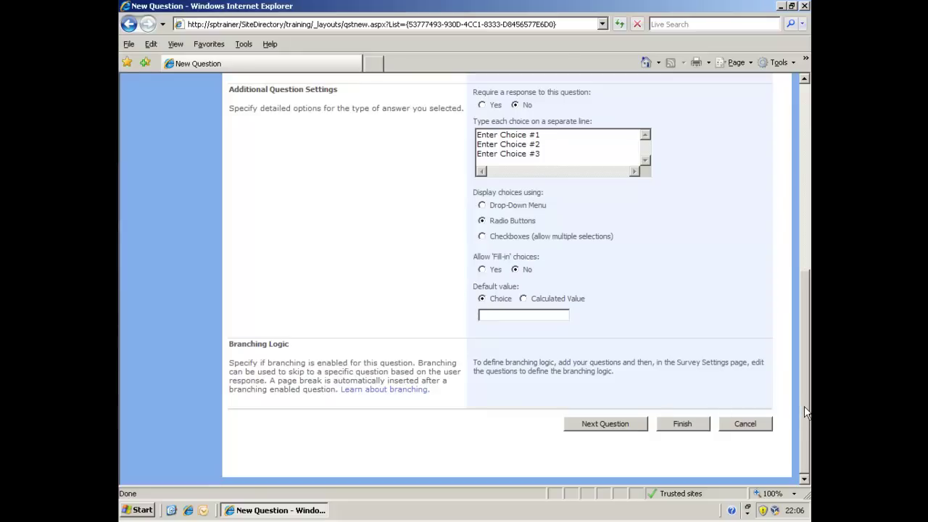
left_click_drag(803, 406, 803, 219)
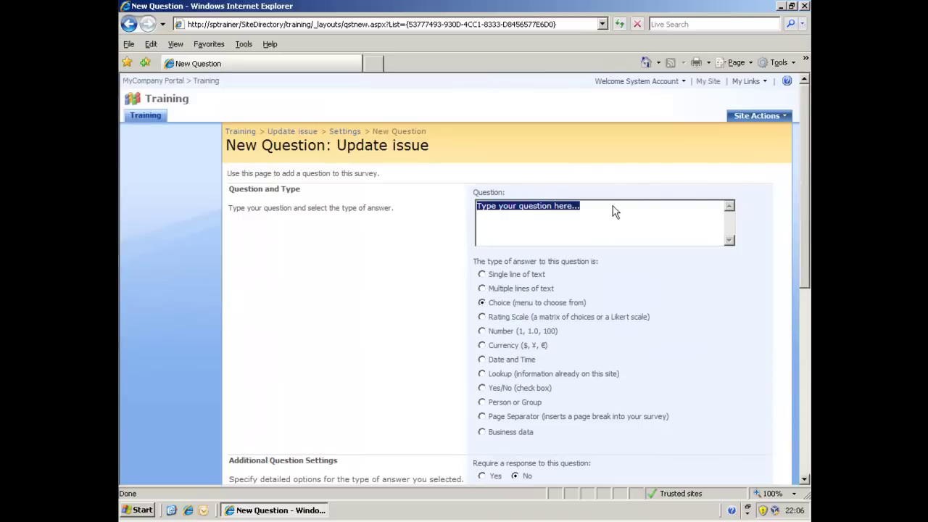
type("D")
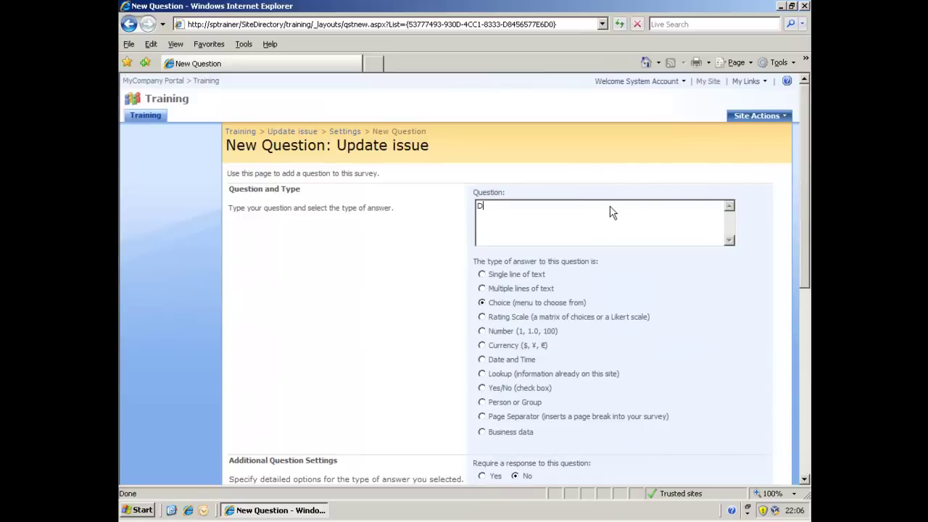
type("id you apply the latest update?")
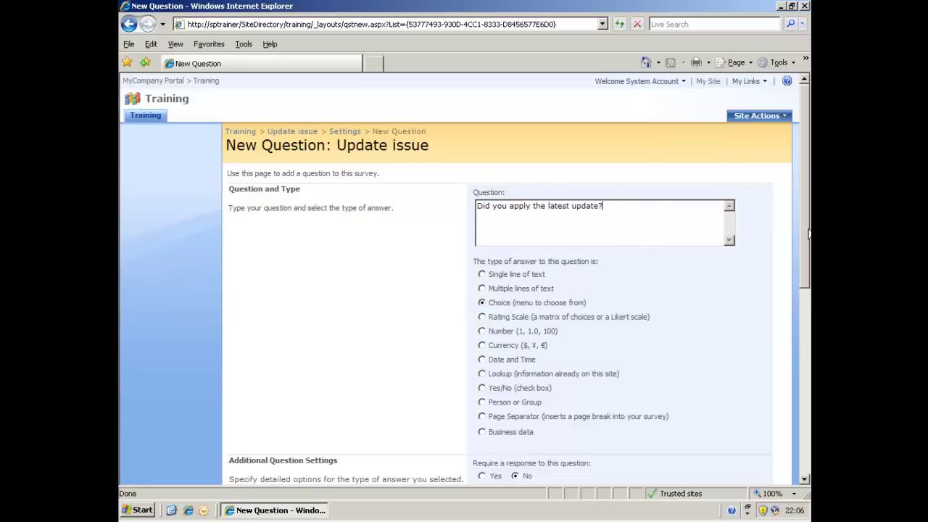
left_click_drag(802, 229, 799, 241)
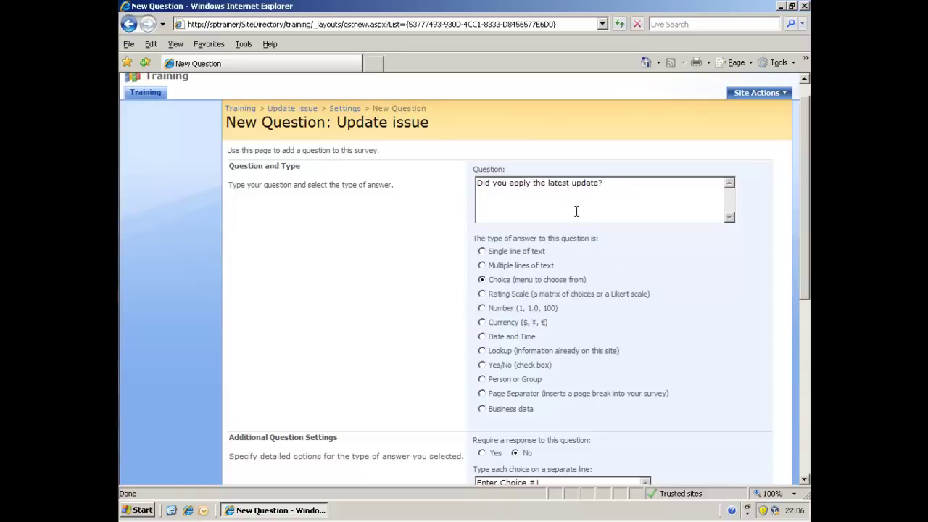
left_click(500, 366)
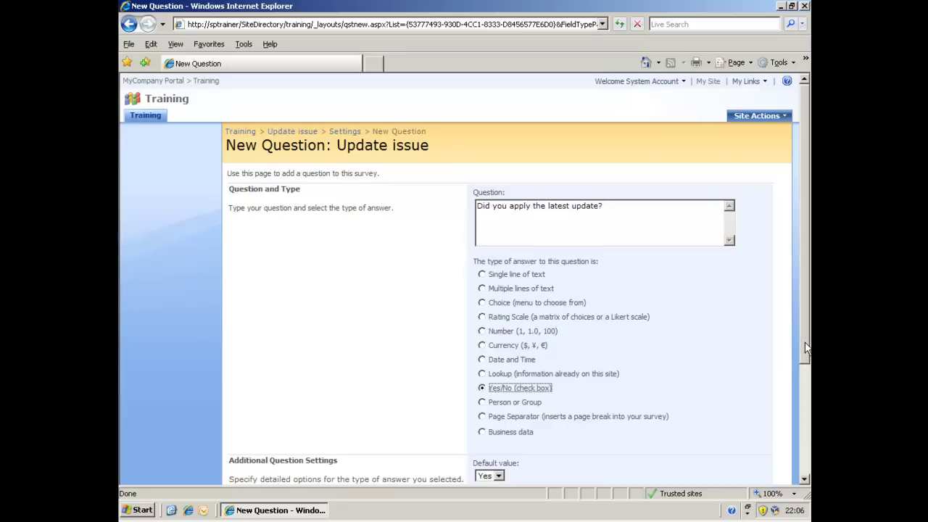
left_click_drag(807, 348, 802, 424)
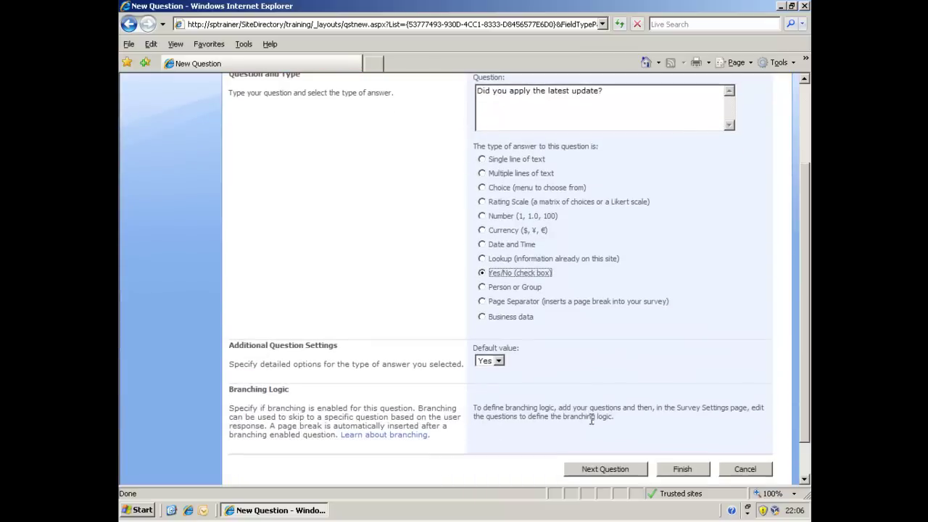
left_click(499, 361)
left_click(496, 378)
Step: Add Yes/No question 'Are you having problems with the application after the update was applied?' defaulting to No
left_click(624, 471)
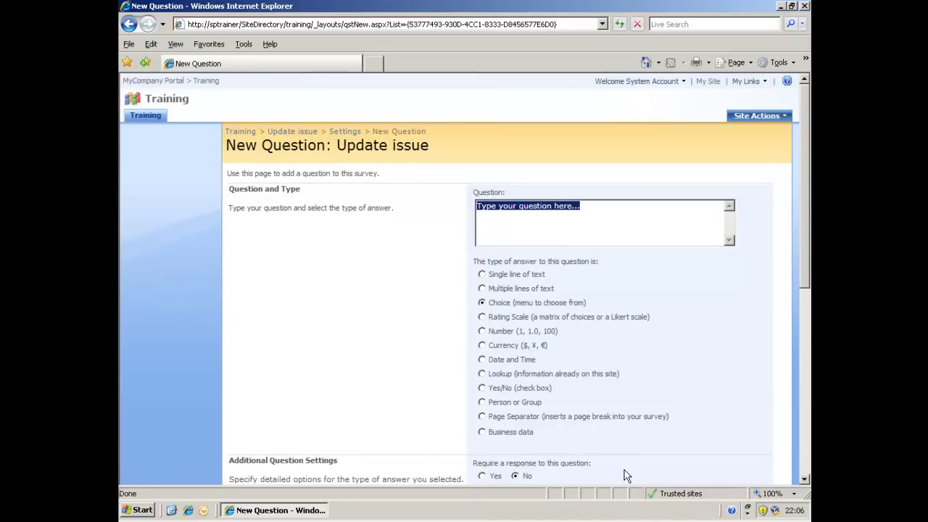
type("Are you ")
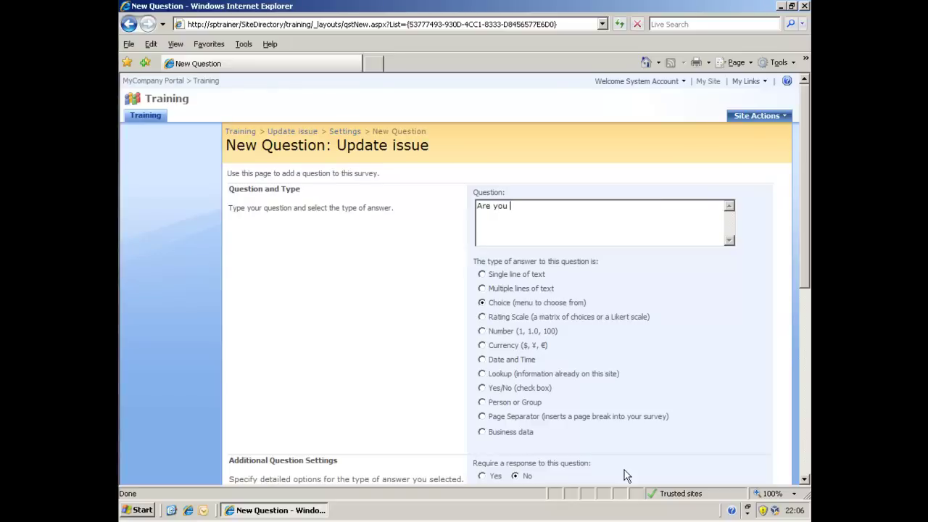
type("having problems with the applicat")
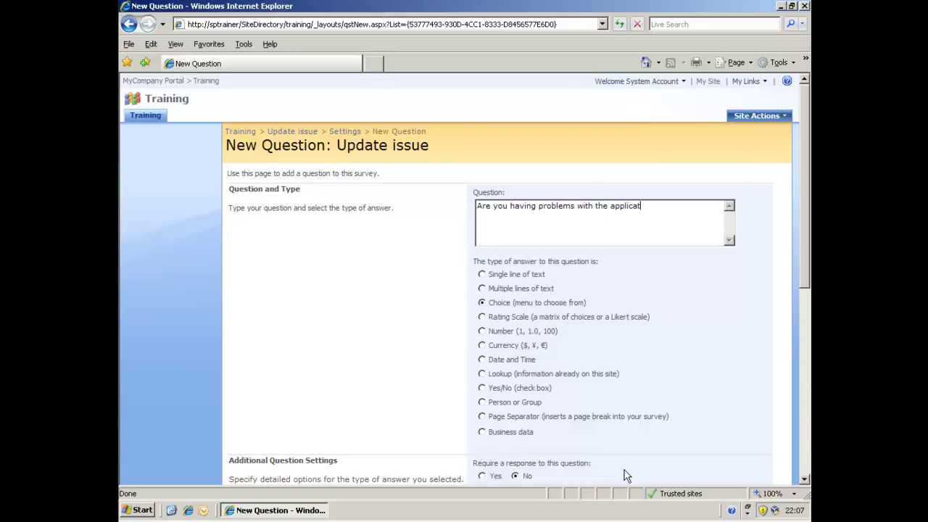
type("ion after the update was applied?")
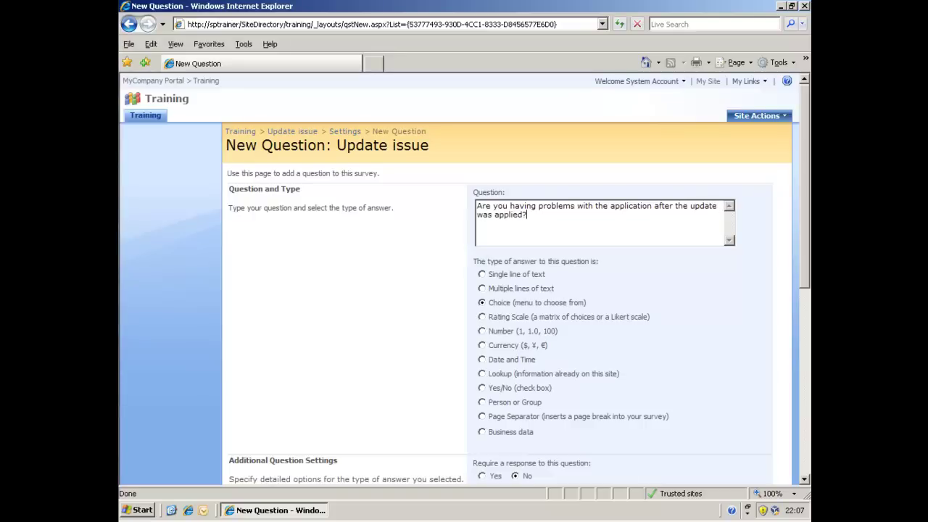
left_click(490, 389)
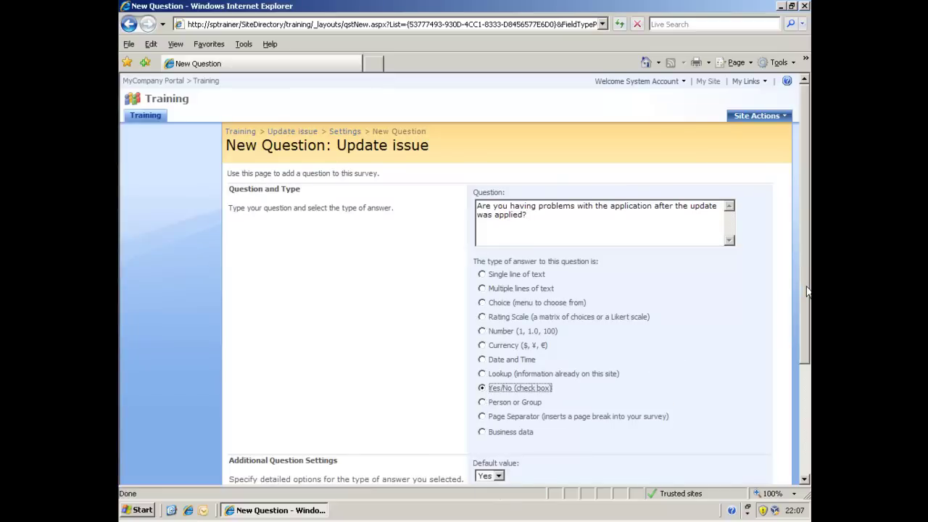
left_click_drag(802, 287, 806, 369)
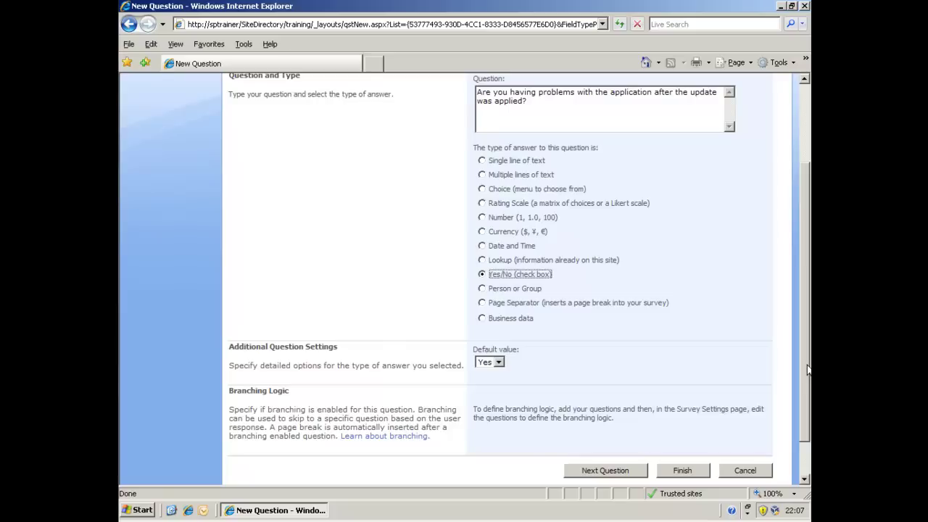
left_click(497, 361)
left_click(489, 384)
Step: Finish adding questions and go to the Update issue survey's Advanced settings
left_click(682, 469)
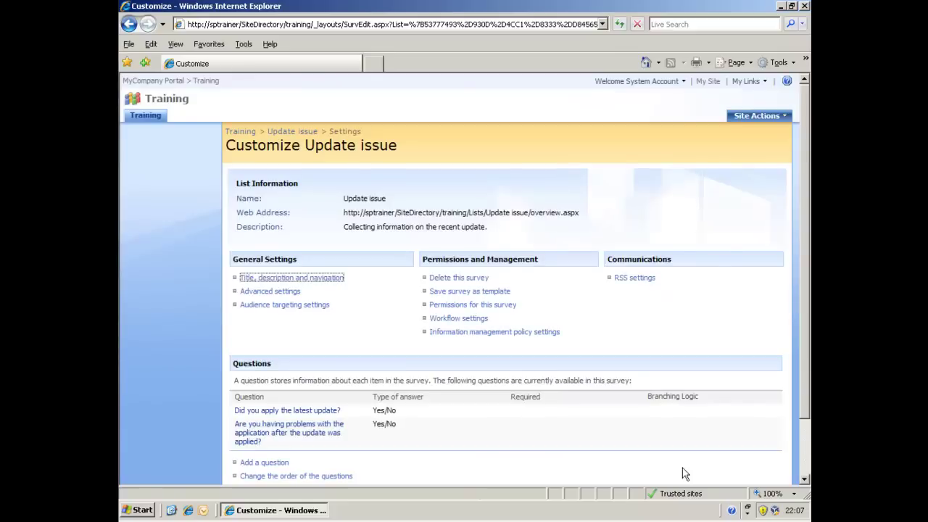
left_click_drag(801, 388, 807, 440)
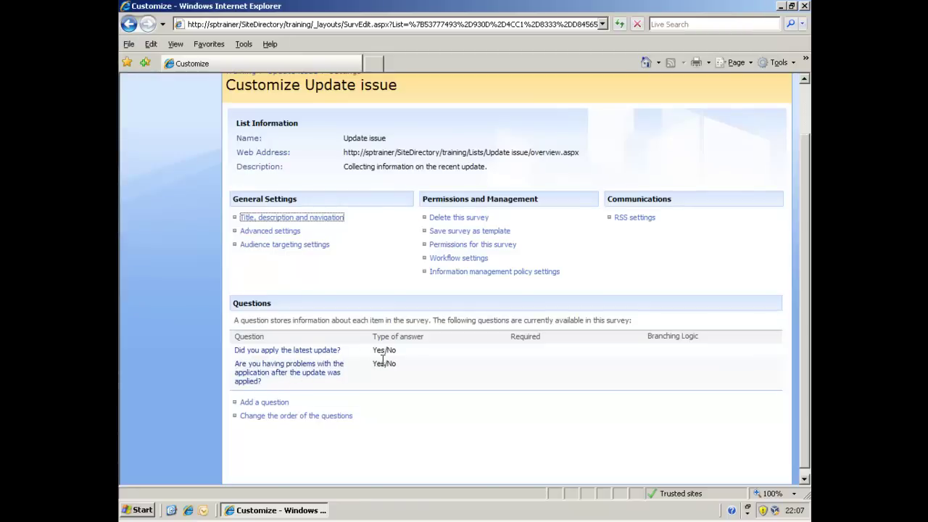
left_click(292, 232)
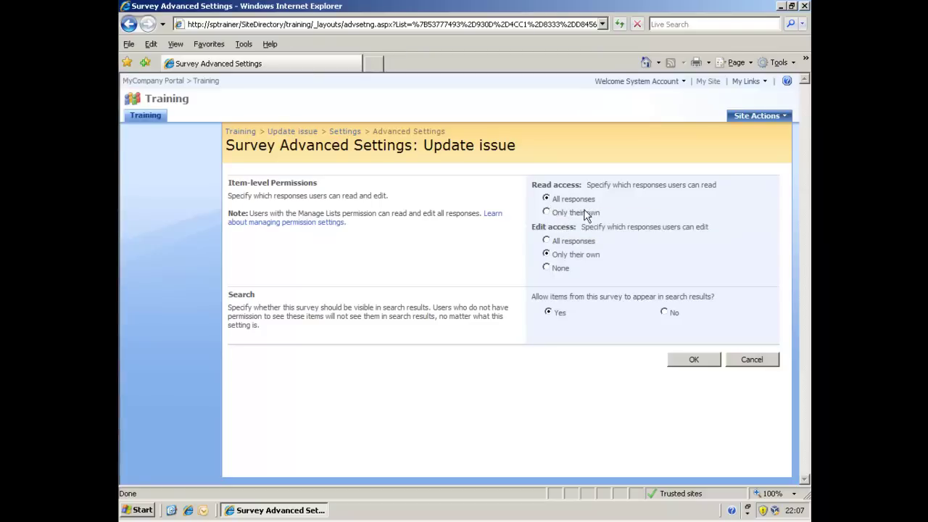
Step: Set the survey's Read access to 'Only their own'
left_click(545, 212)
Step: Save the advanced settings and stop the survey inheriting permissions from the Training site
left_click(688, 366)
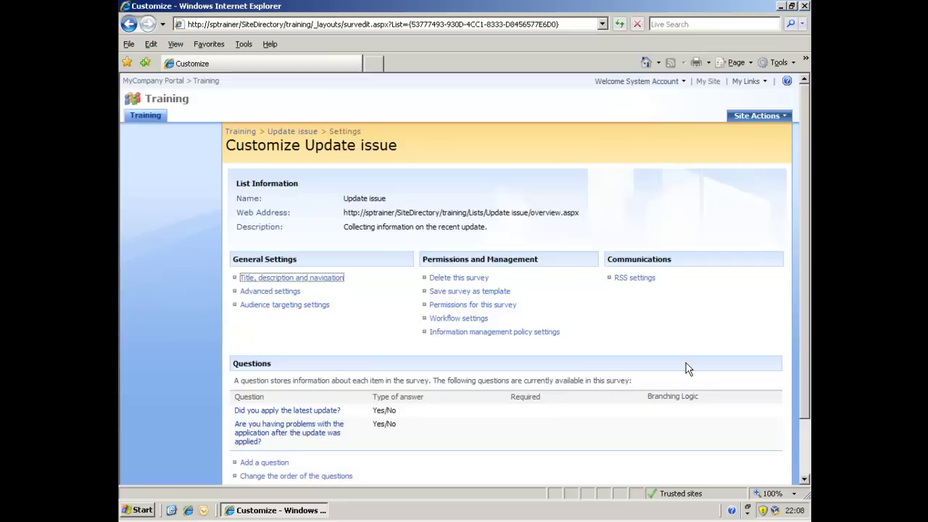
left_click(496, 309)
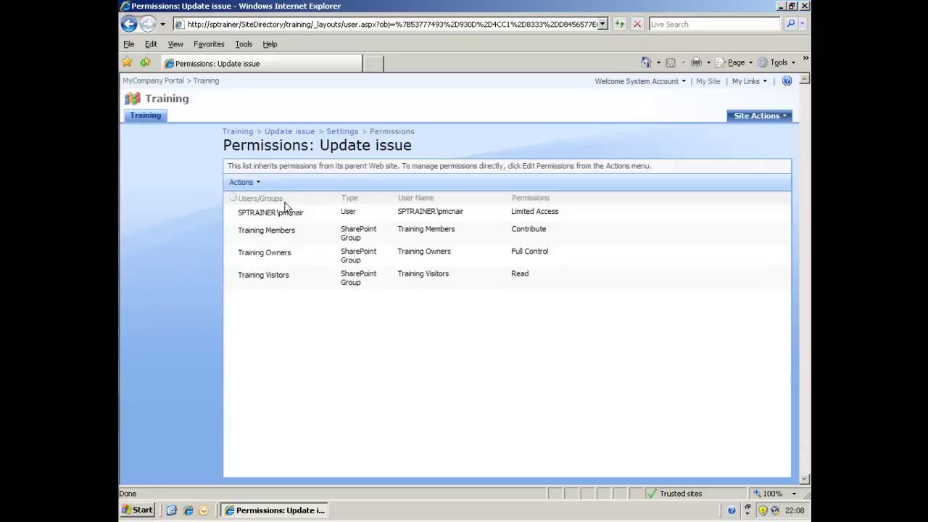
left_click(264, 184)
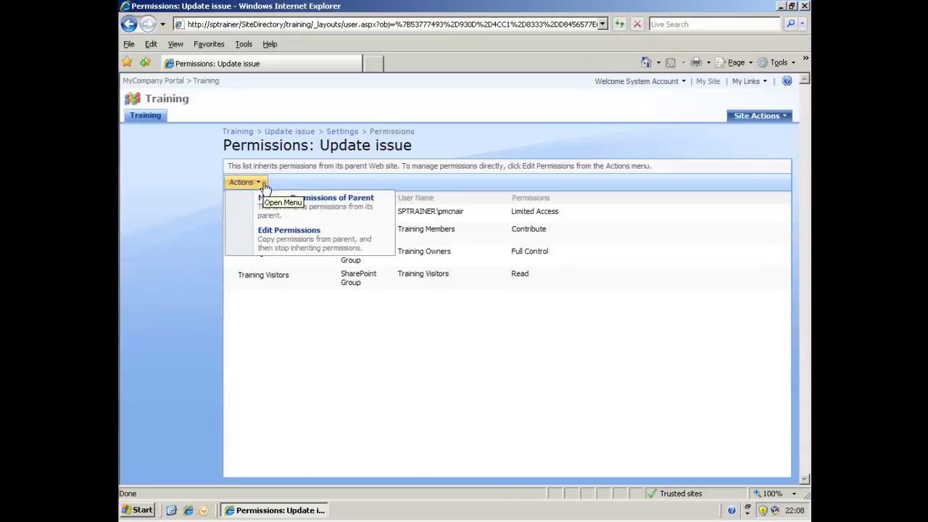
left_click(273, 240)
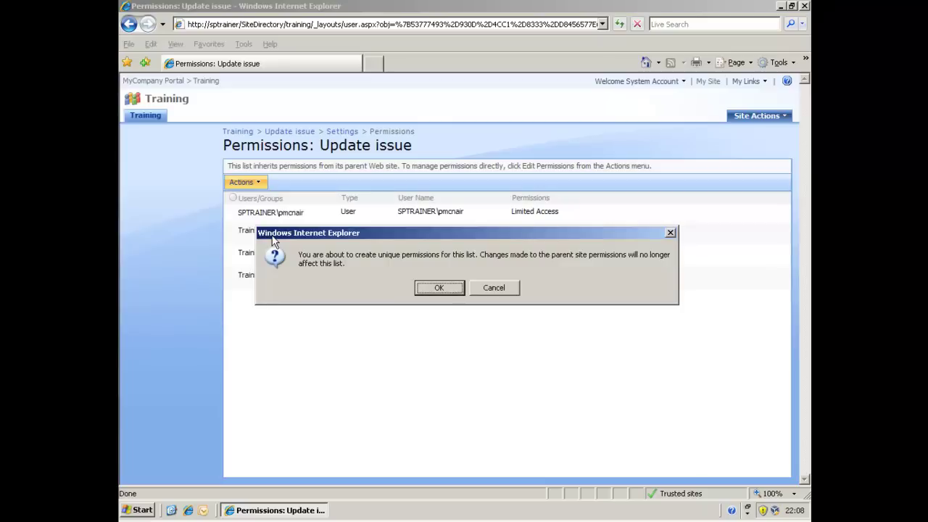
left_click(456, 292)
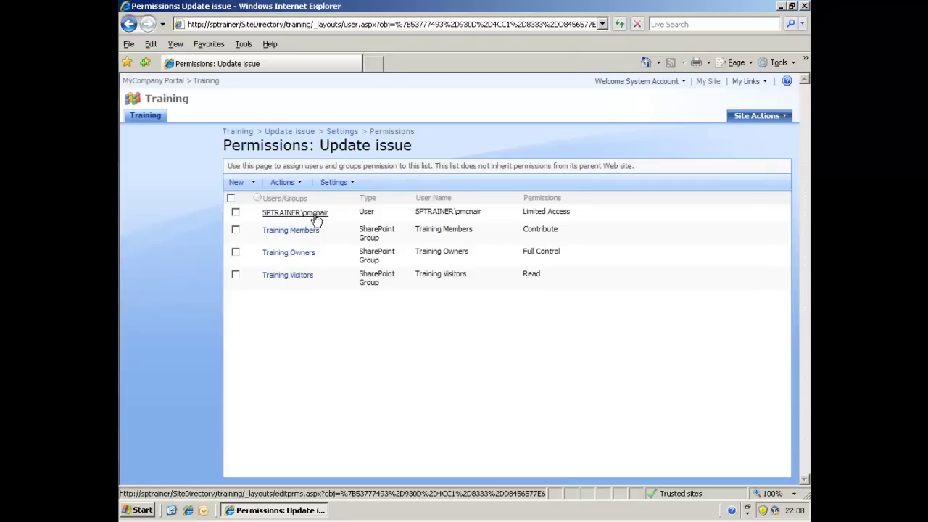
left_click(237, 182)
left_click(264, 203)
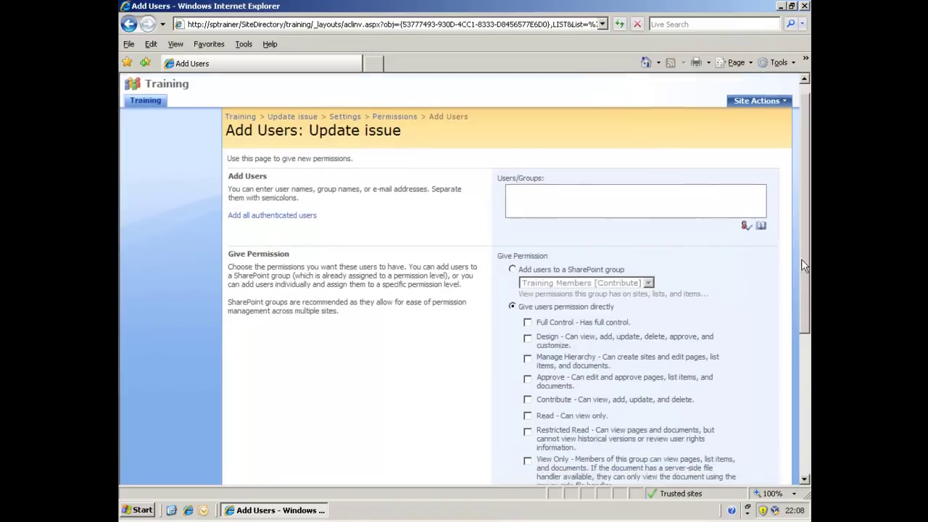
scroll(801, 268, "down", 2)
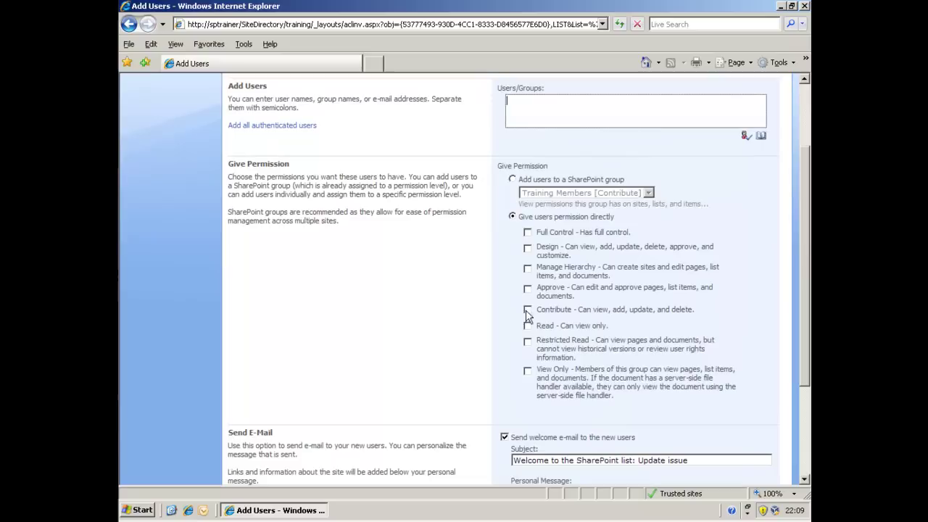
left_click(528, 310)
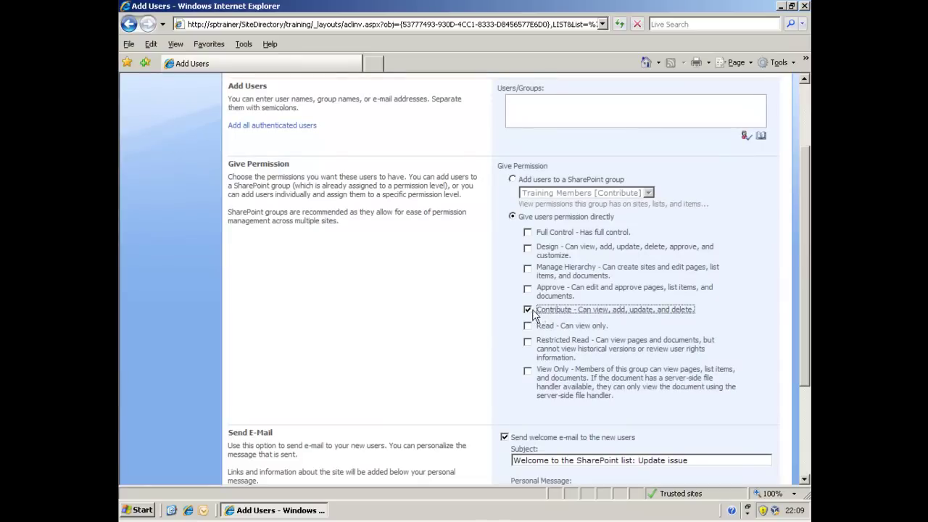
left_click(528, 310)
left_click_drag(808, 336, 803, 431)
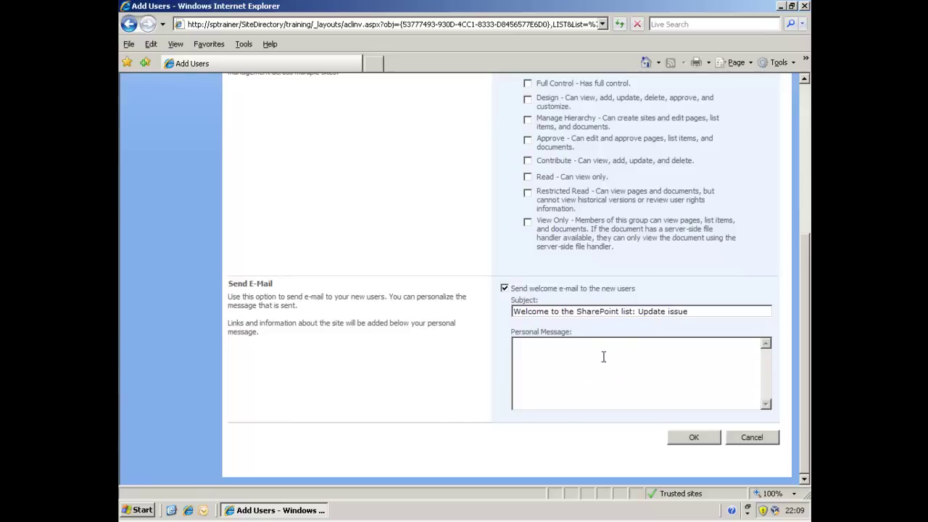
scroll(809, 183, "up", 2)
scroll(809, 183, "up", 2)
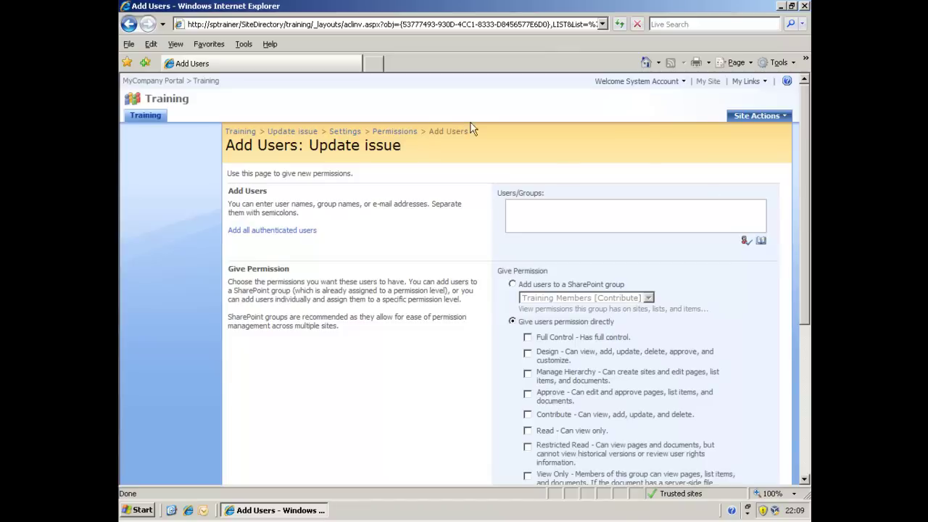
left_click(411, 134)
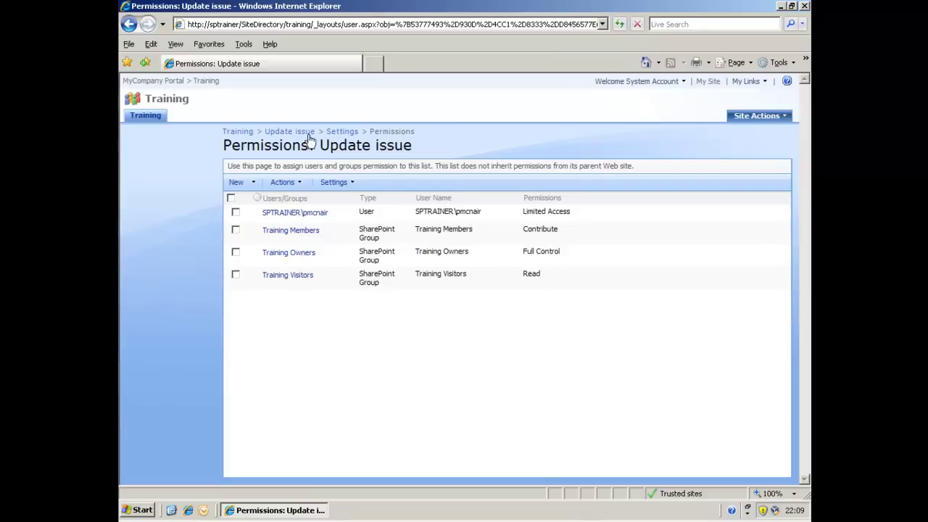
Step: Sign in to the Training site as a non-administrator user instead of System Account
left_click(153, 120)
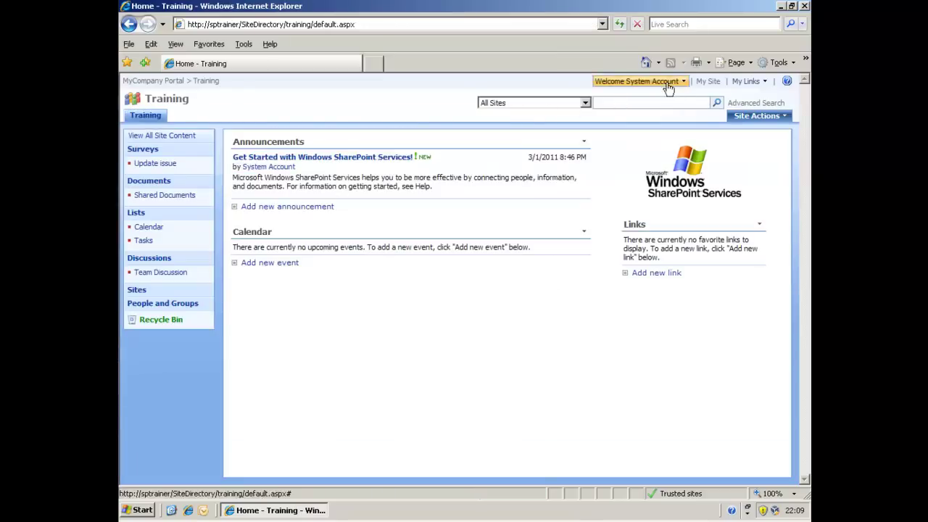
left_click(674, 83)
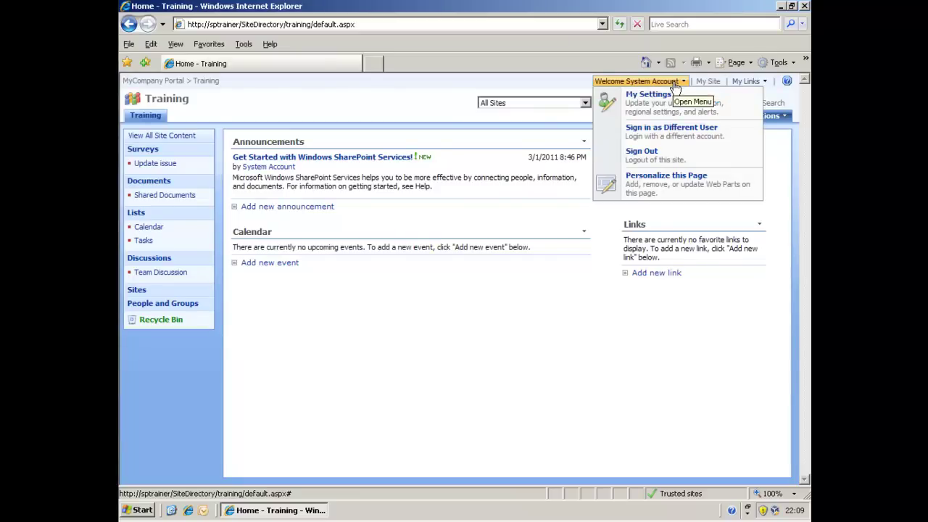
left_click(671, 136)
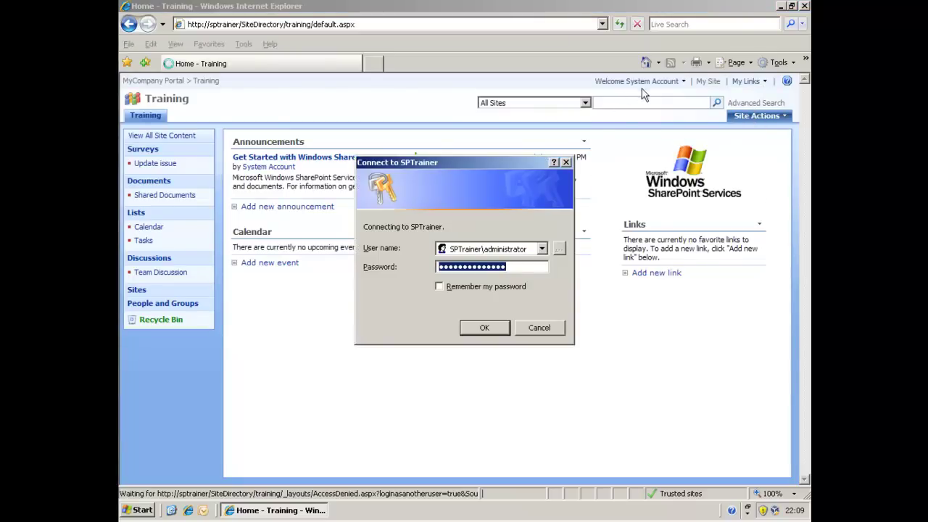
left_click(533, 249)
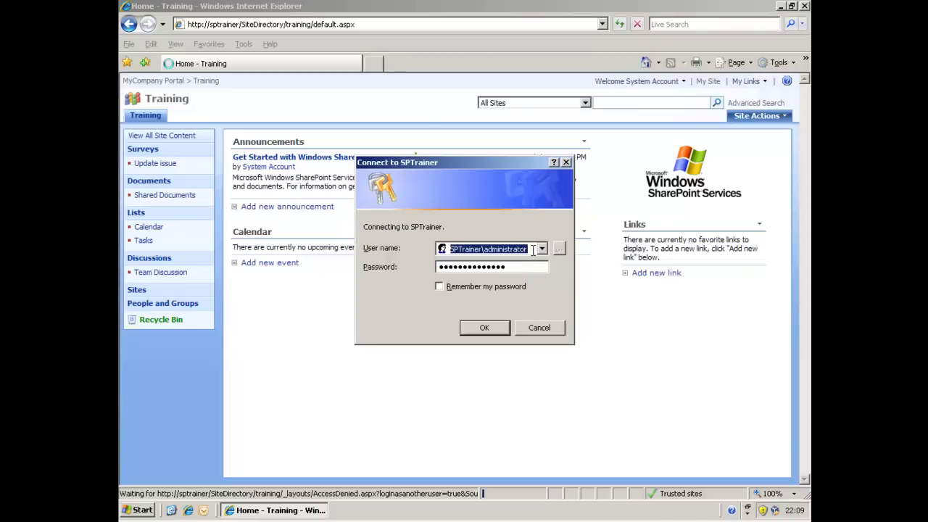
left_click_drag(533, 249, 485, 248)
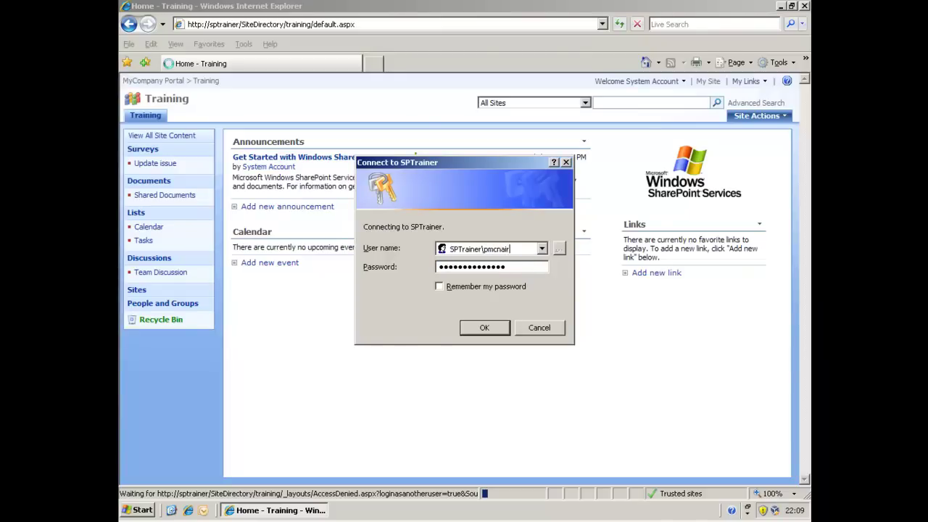
key("Return")
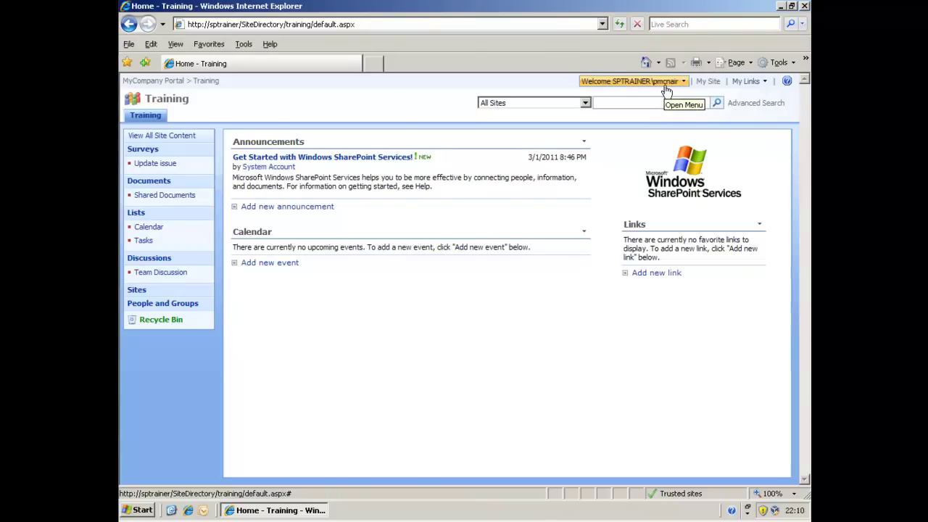
Step: Respond to the Update issue survey answering yes to both questions and submit it
left_click(158, 164)
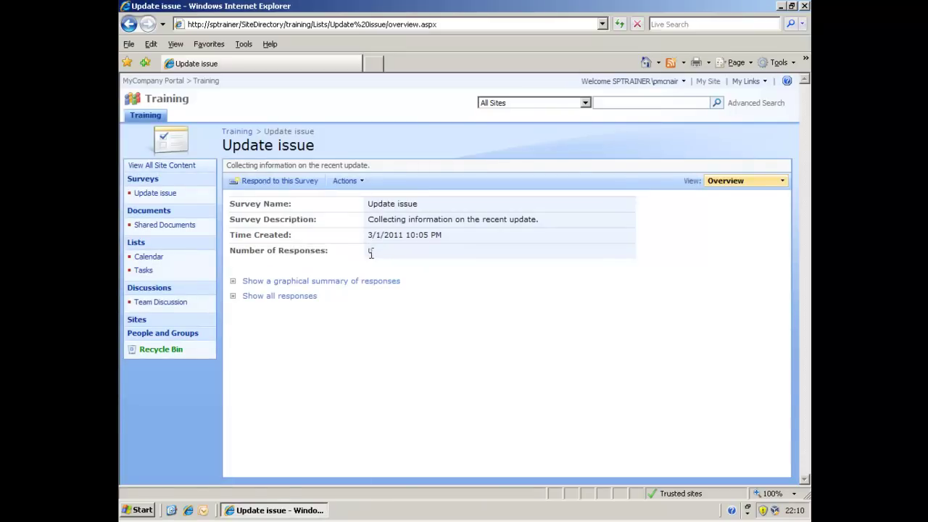
left_click(286, 184)
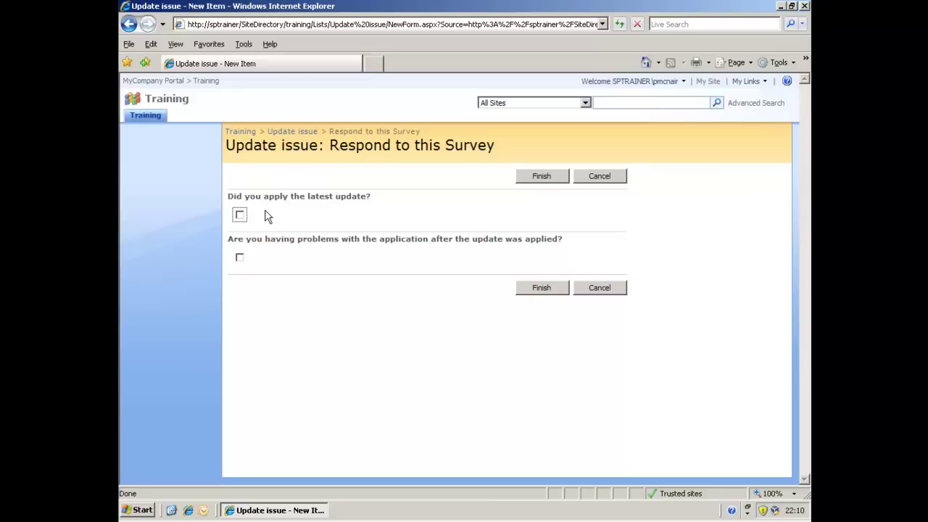
left_click(240, 214)
left_click(240, 258)
left_click(533, 291)
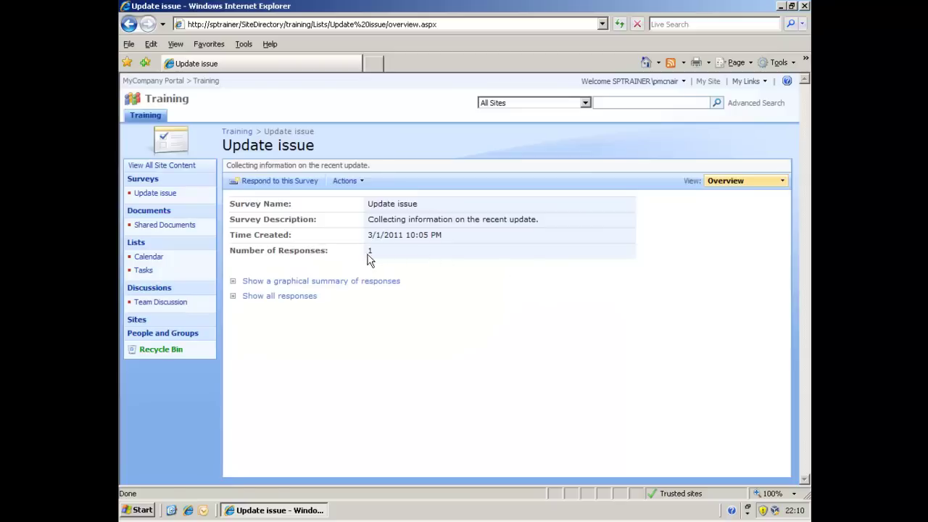
Step: View the graphical summary, then list all responses and open Response #1's answers
left_click(356, 285)
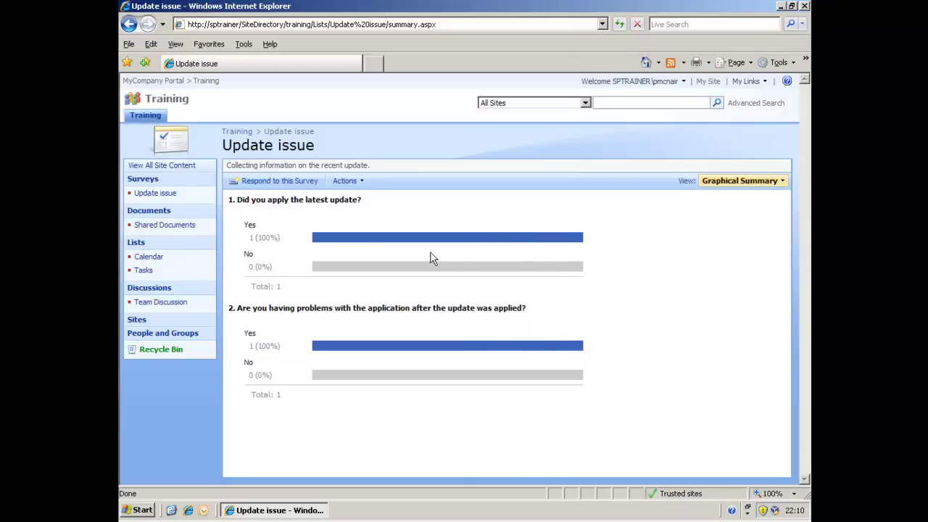
left_click(129, 25)
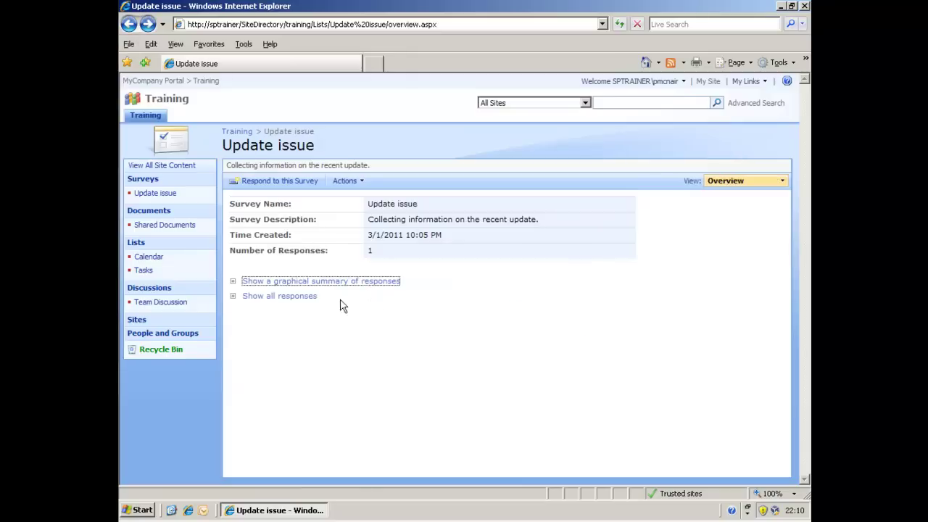
left_click(293, 297)
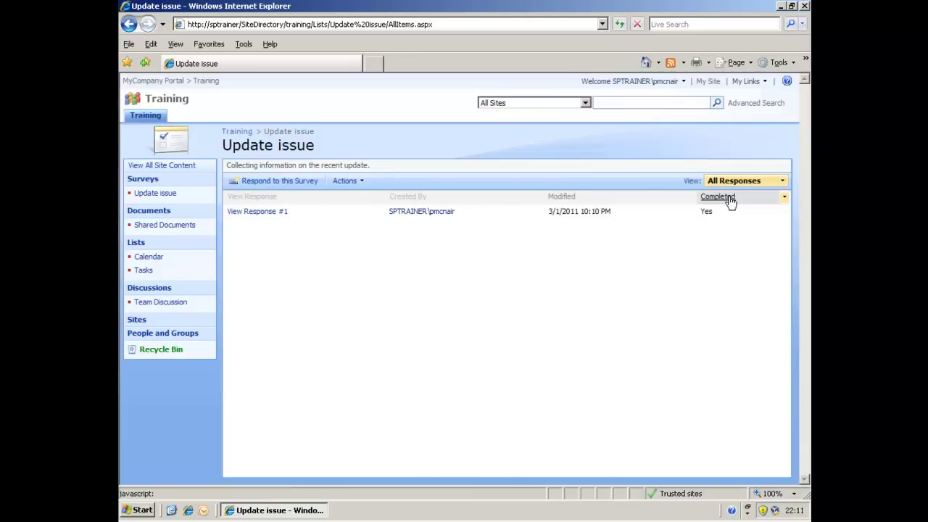
left_click(246, 213)
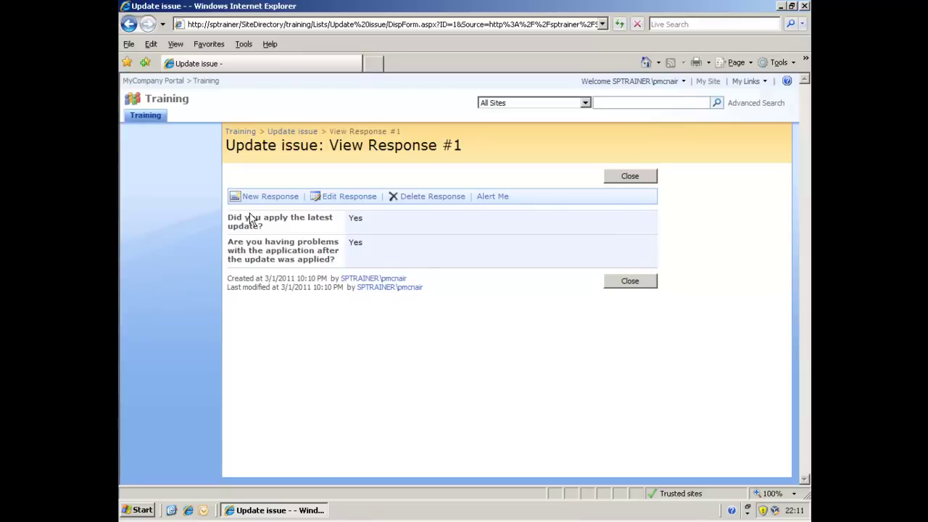
left_click(130, 24)
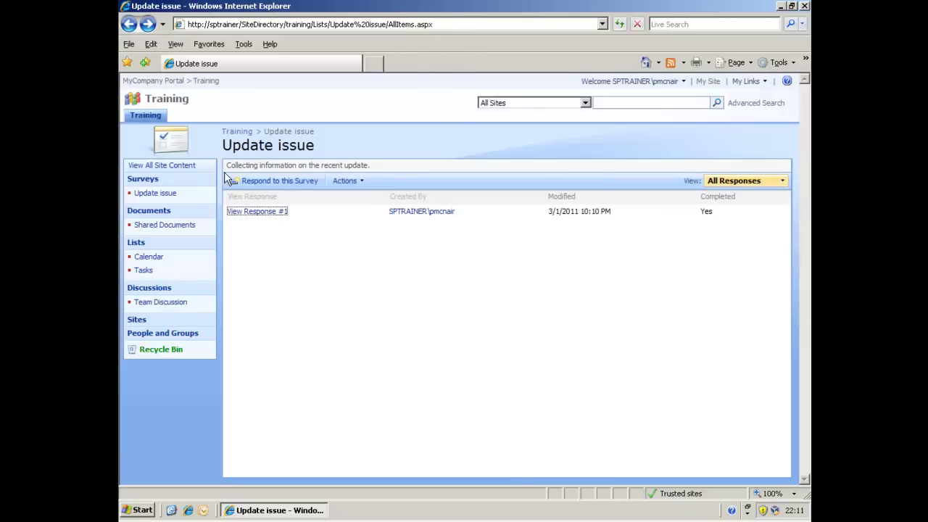
Step: Return to the Update issue survey overview, then go to the Training site home page
left_click(167, 189)
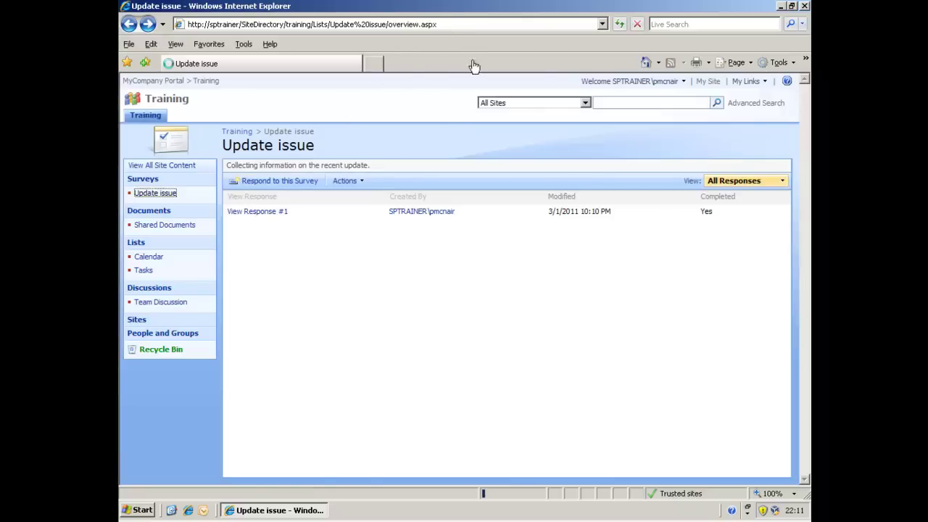
left_click(455, 25)
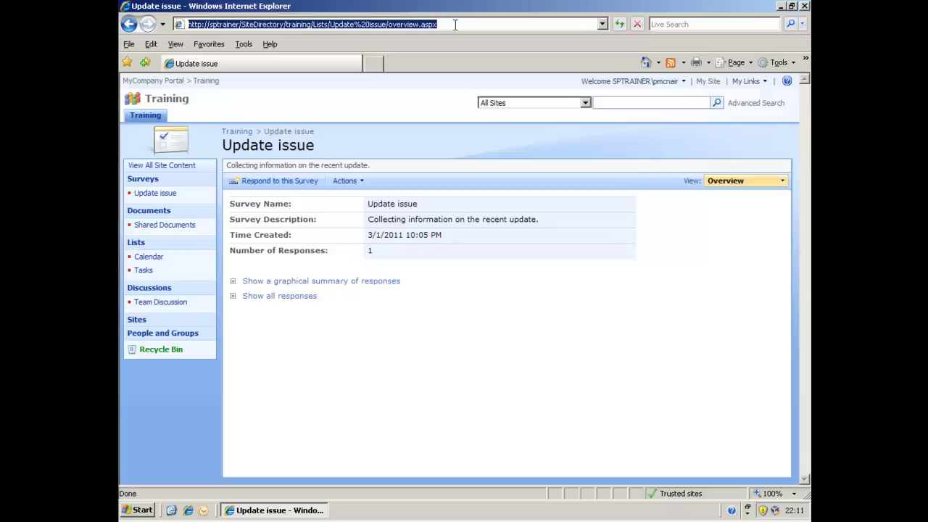
left_click(145, 116)
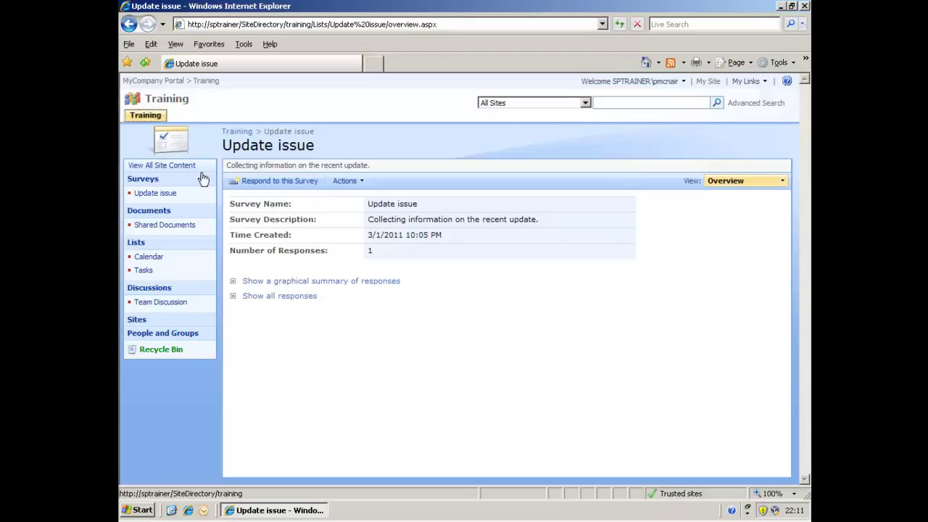